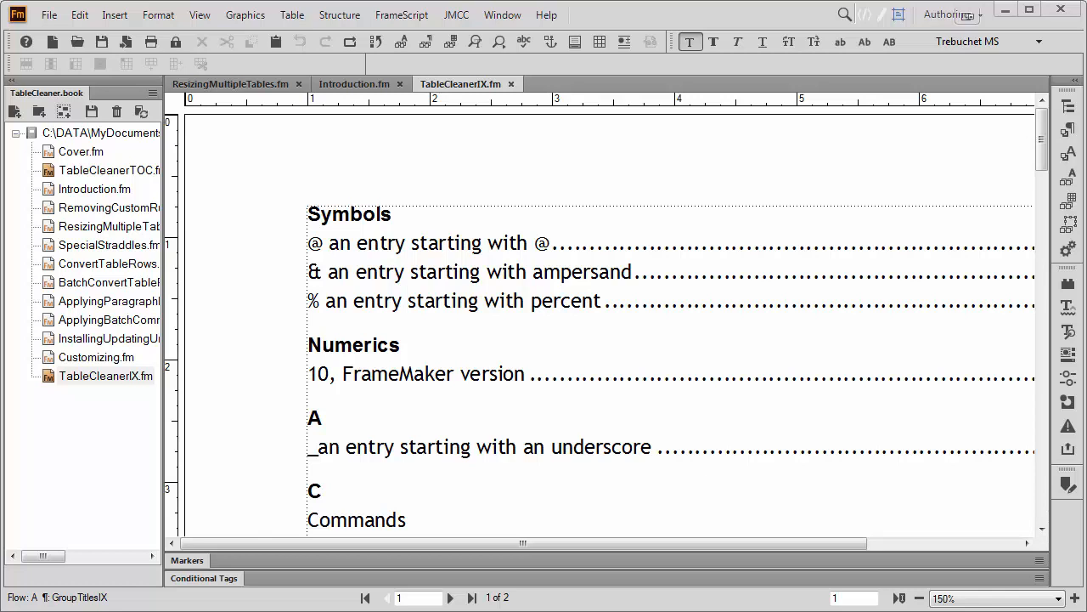
# Step: Show the IX reference page and delete the "Symbols" label from the start of the group titles line
pyautogui.click(198, 15)
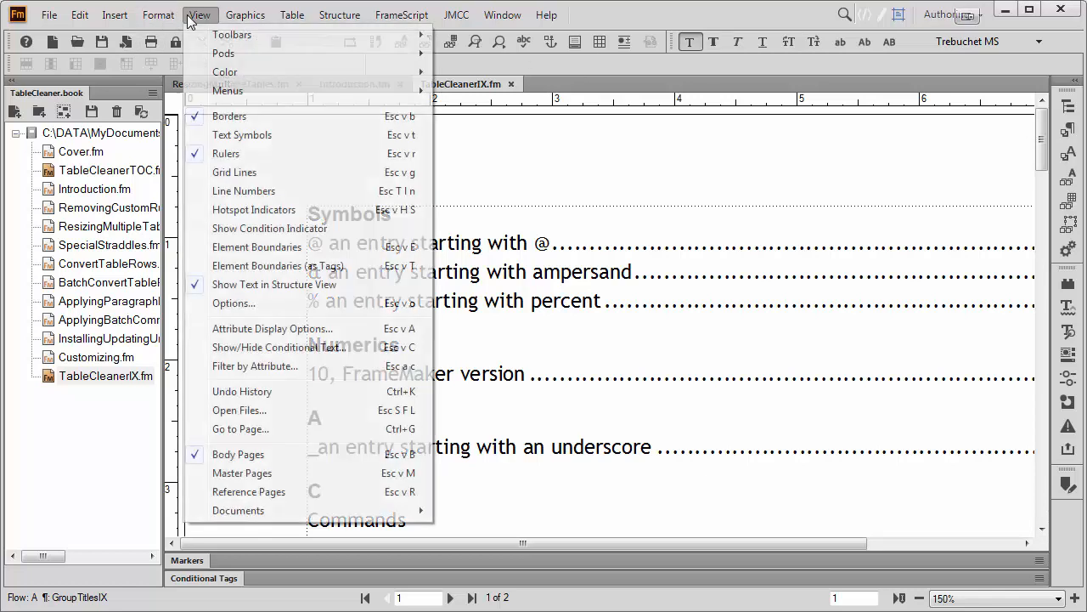
pyautogui.click(255, 492)
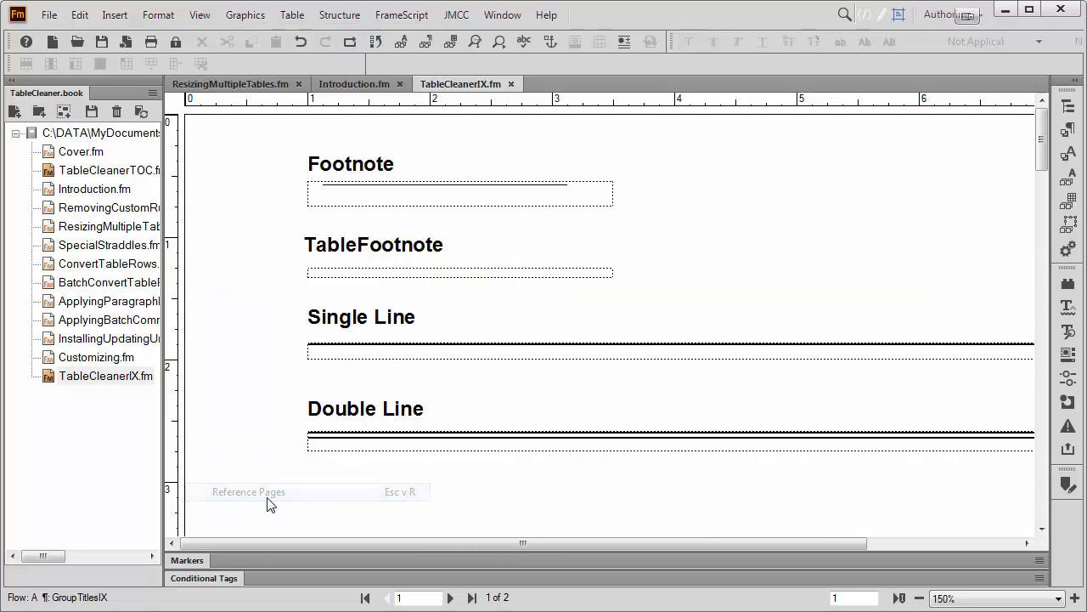
pyautogui.click(450, 597)
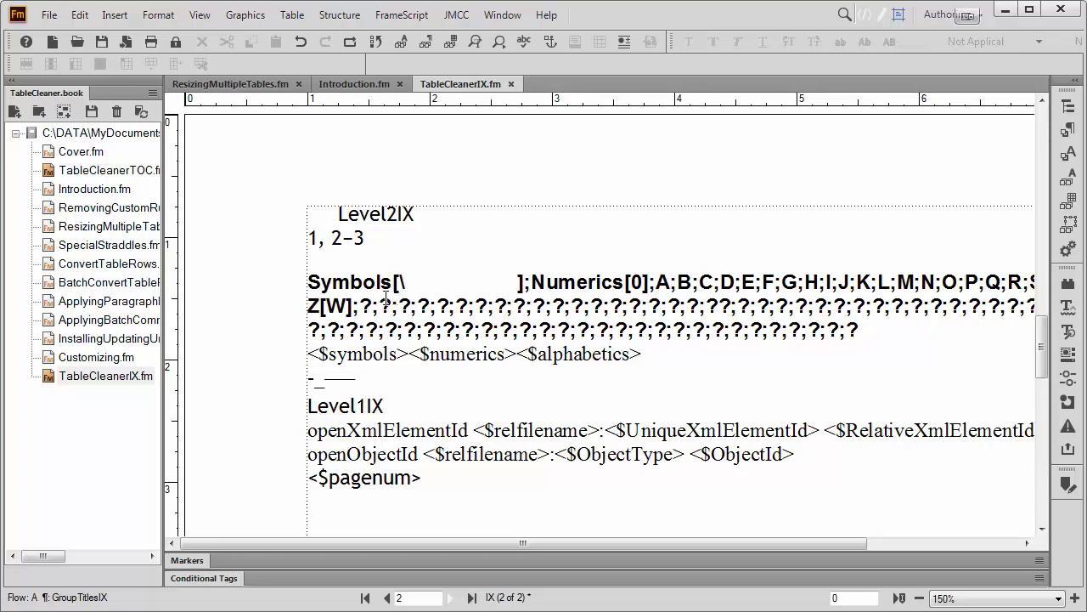
pyautogui.moveTo(389, 286); pyautogui.dragTo(309, 287)
pyautogui.press('Delete')
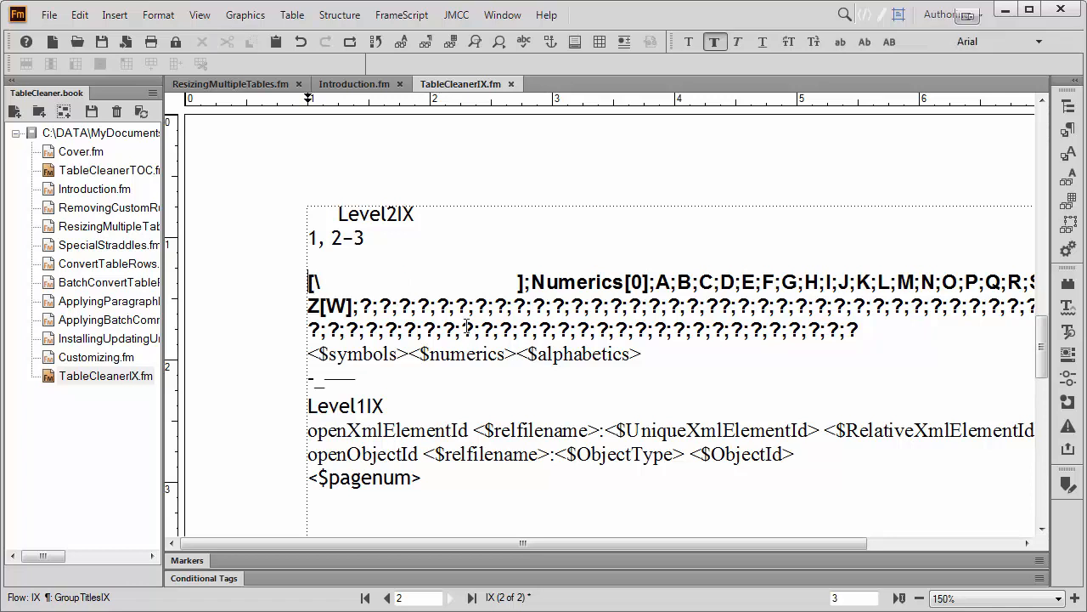
pyautogui.moveTo(532, 285); pyautogui.dragTo(613, 311)
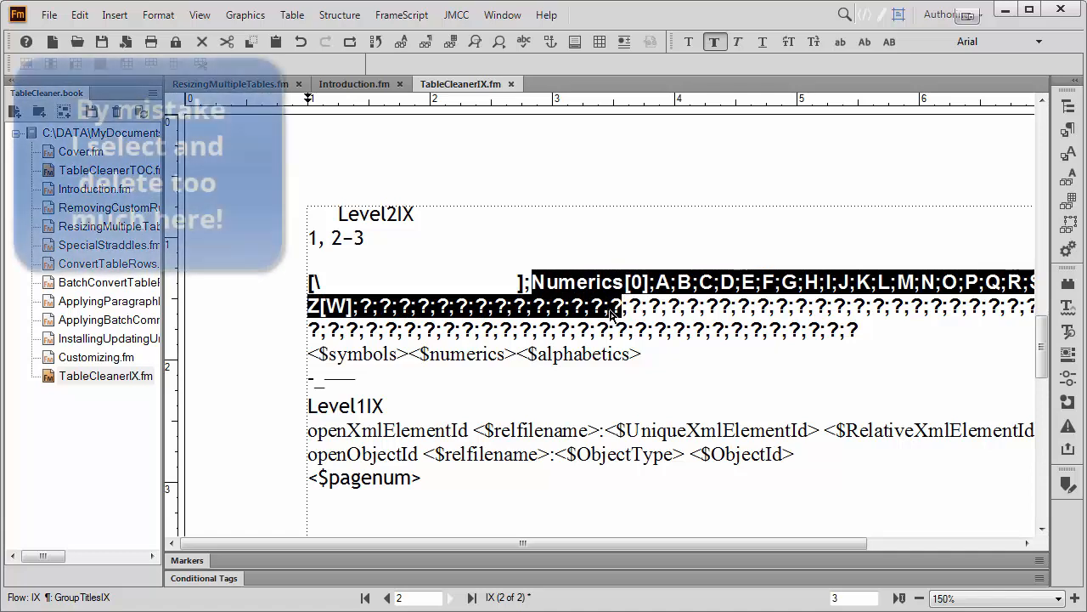
pyautogui.press('Delete')
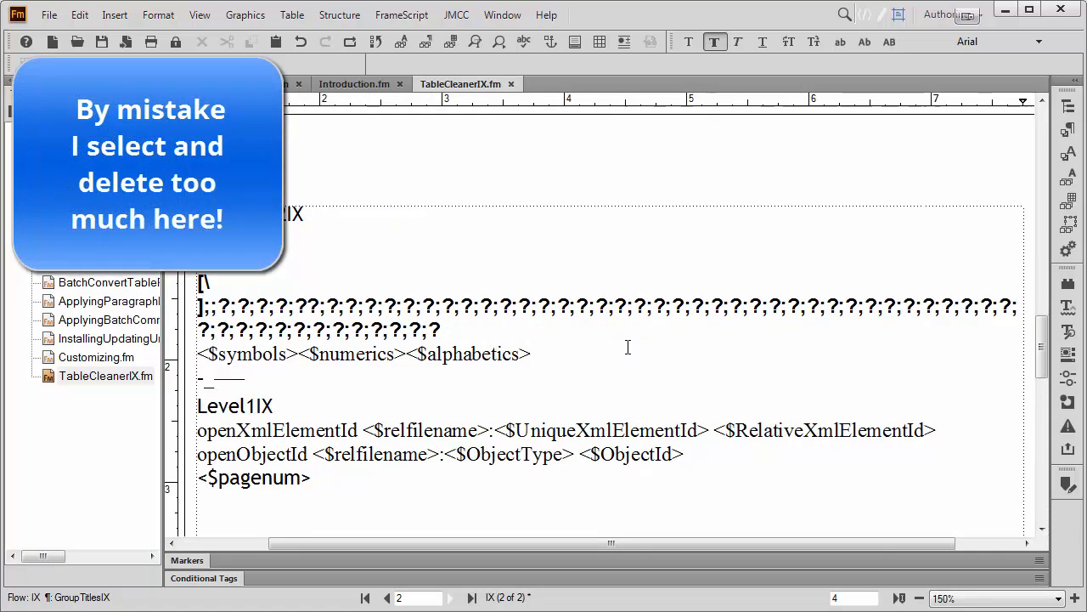
pyautogui.moveTo(514, 548); pyautogui.dragTo(405, 541)
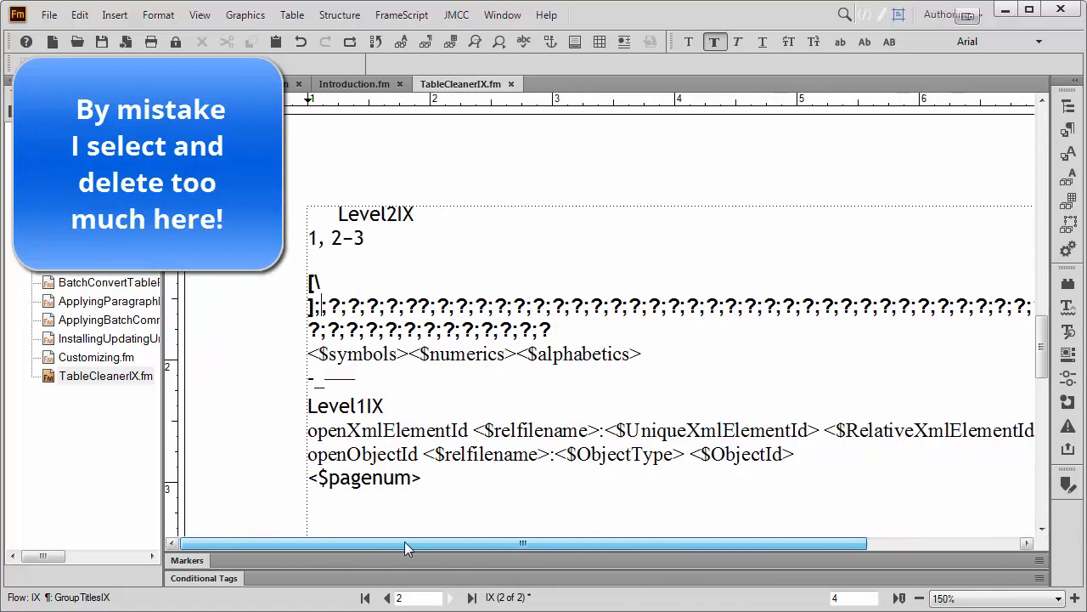
pyautogui.hotkey('ctrl', 'z')
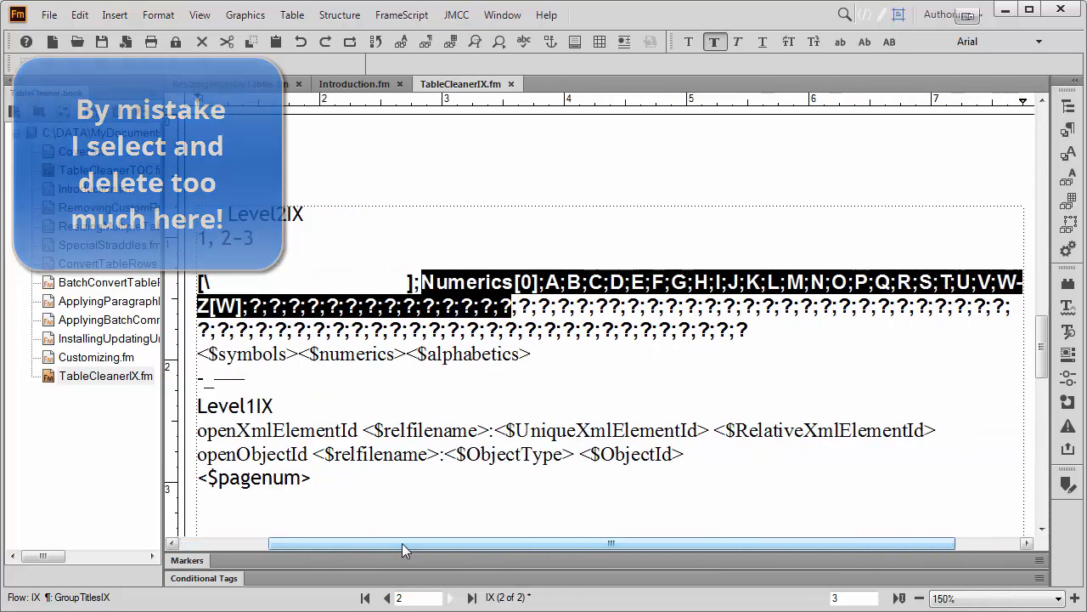
# Step: Delete the "Numerics" label before [0] and the whole run of question-mark entries after Z[W] from the group titles line
pyautogui.click(418, 283)
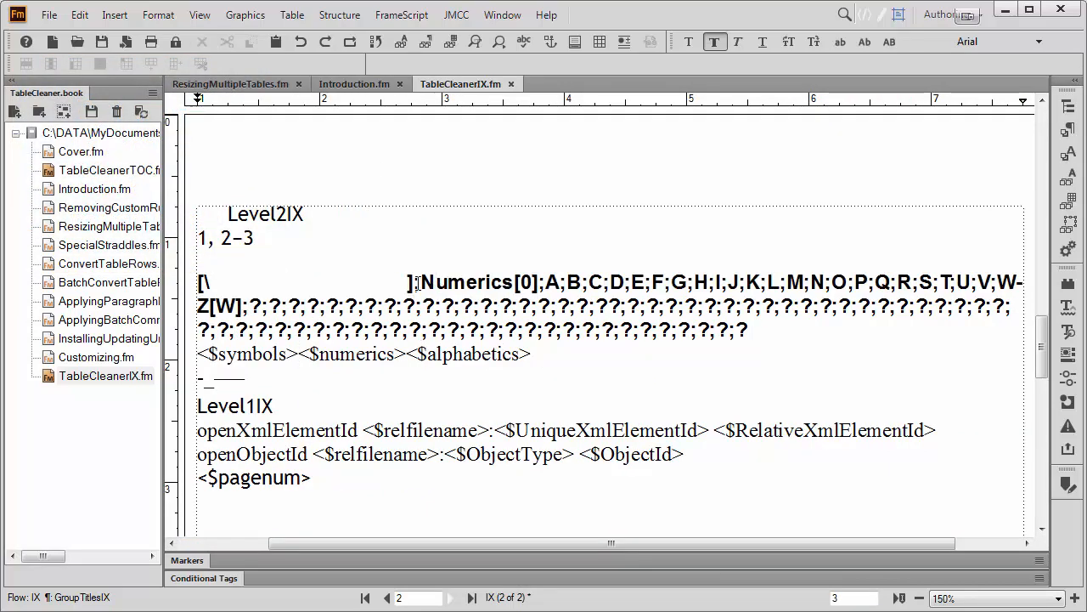
pyautogui.moveTo(422, 282); pyautogui.dragTo(509, 289)
pyautogui.press('Delete')
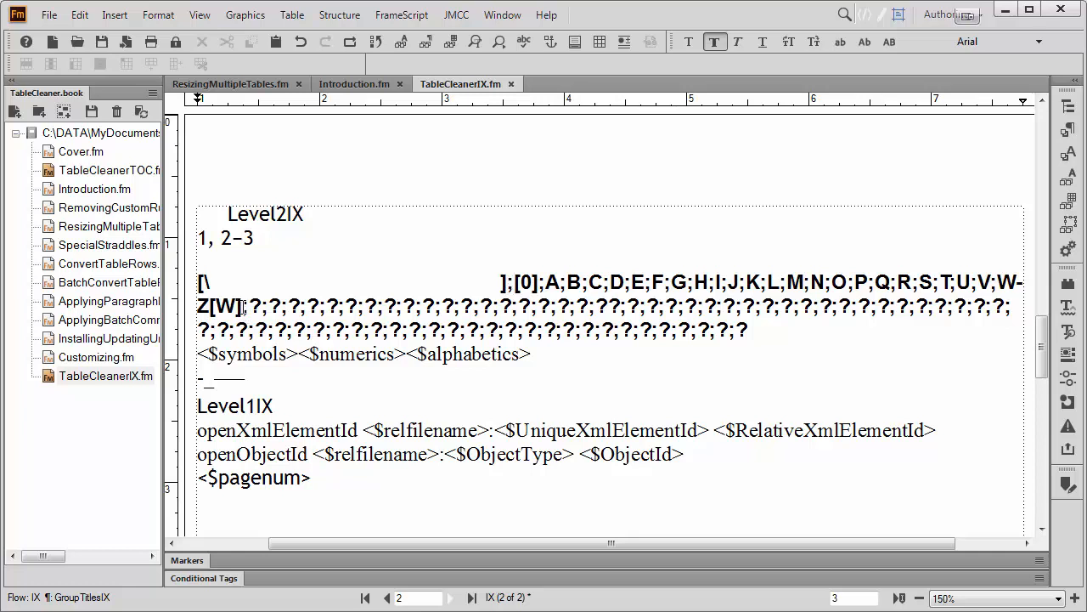
pyautogui.moveTo(243, 307); pyautogui.dragTo(748, 330)
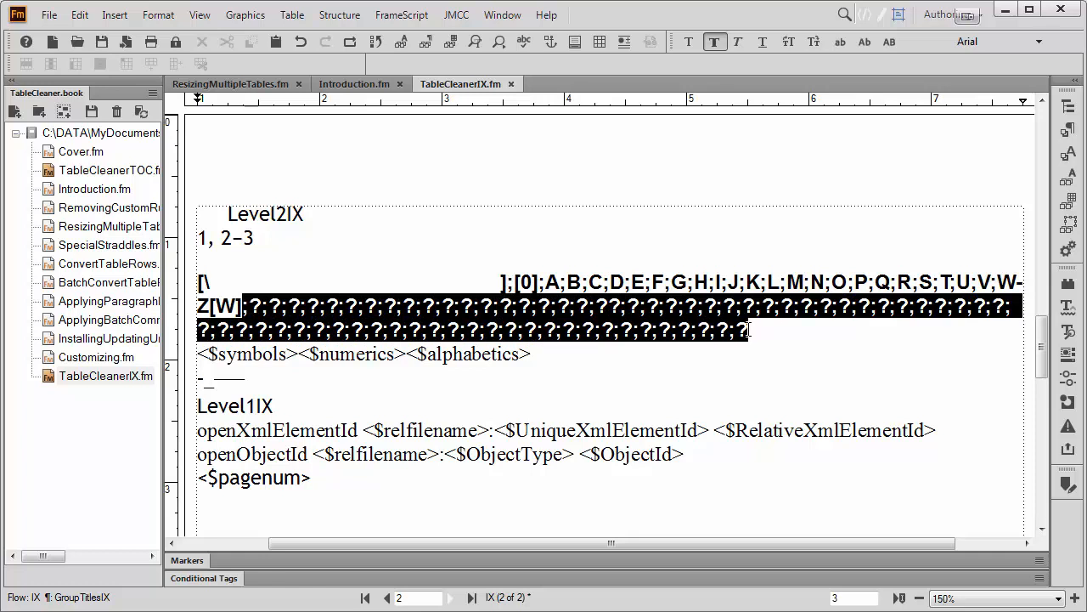
pyautogui.press('Delete')
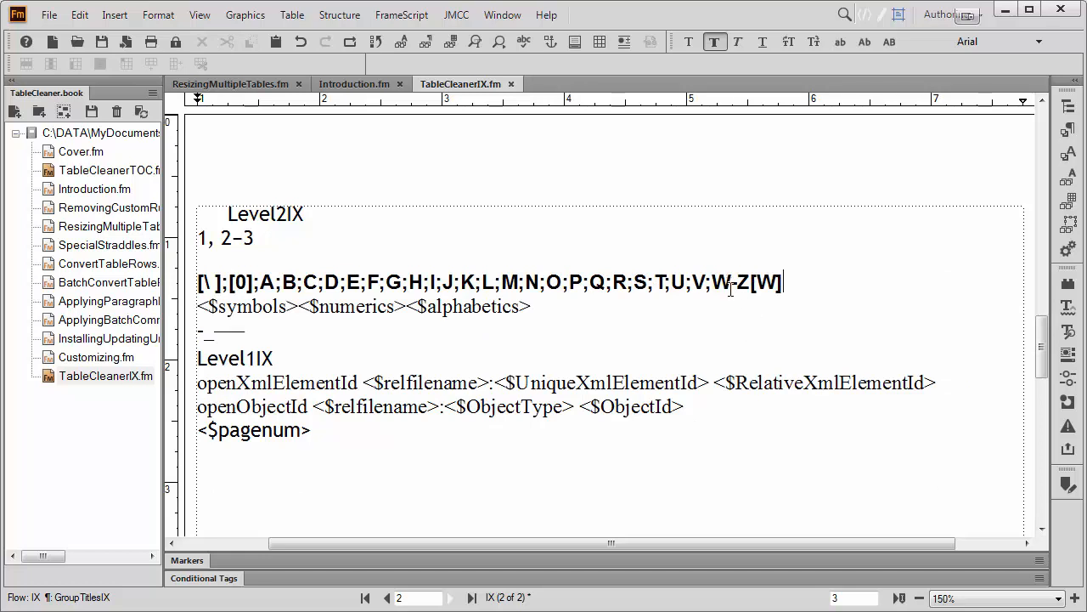
# Step: Replace the "-Z[W]" ending of the group titles line with separate entries so that it ends in W;X;Y;Z
pyautogui.moveTo(732, 290); pyautogui.dragTo(780, 288)
pyautogui.press('Delete')
pyautogui.write('X;Y;')
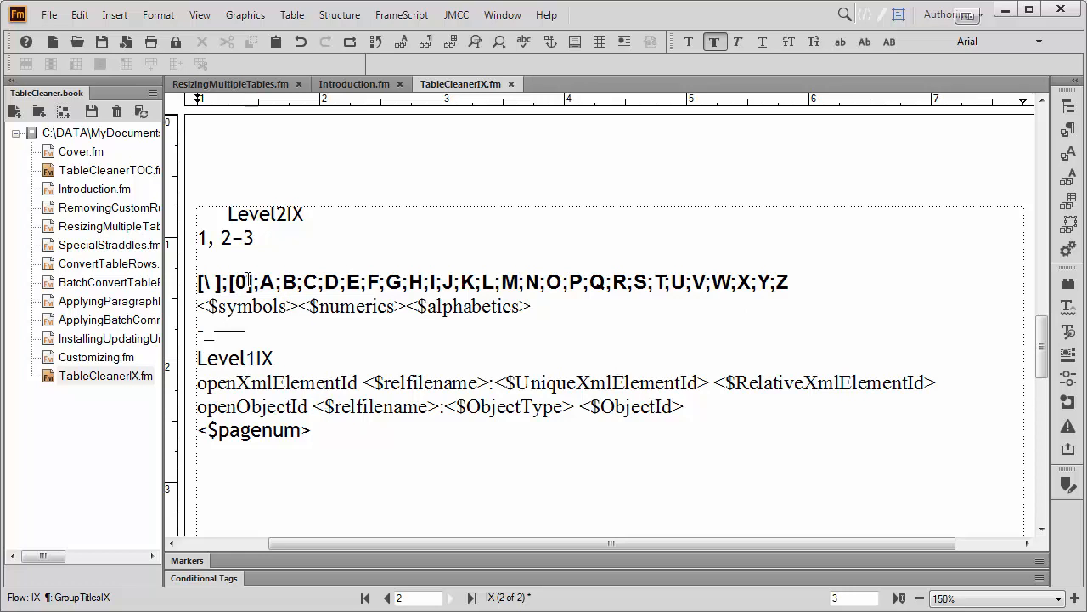
# Step: Enclose every letter A to Z of the group titles line in square brackets, replacing the regular expression ;([A-Z]) with ;[$1] one match at a time
pyautogui.click(275, 282)
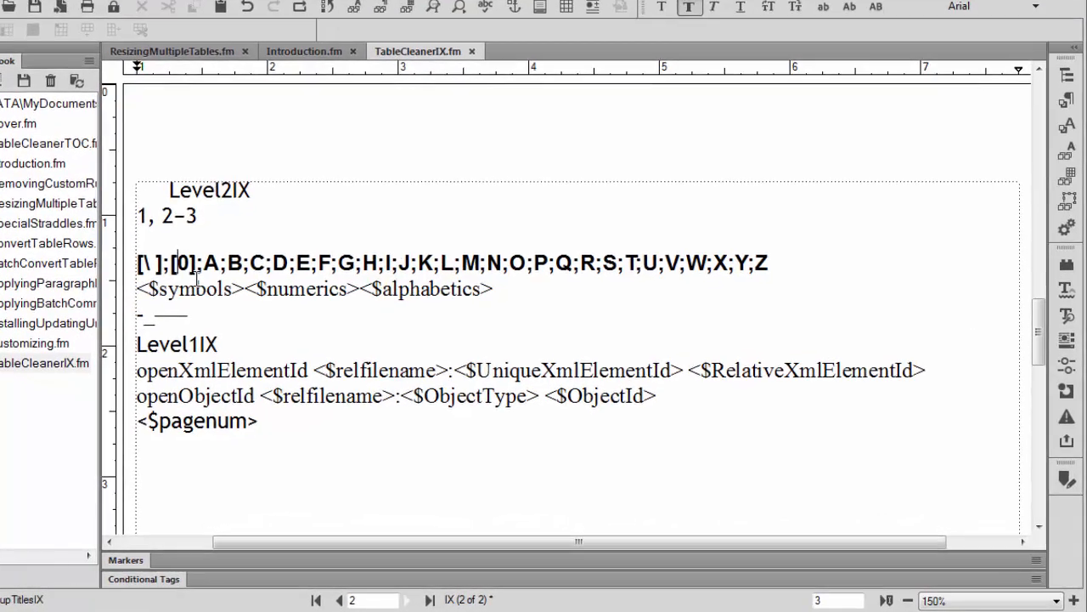
pyautogui.hotkey('ctrl', 'f')
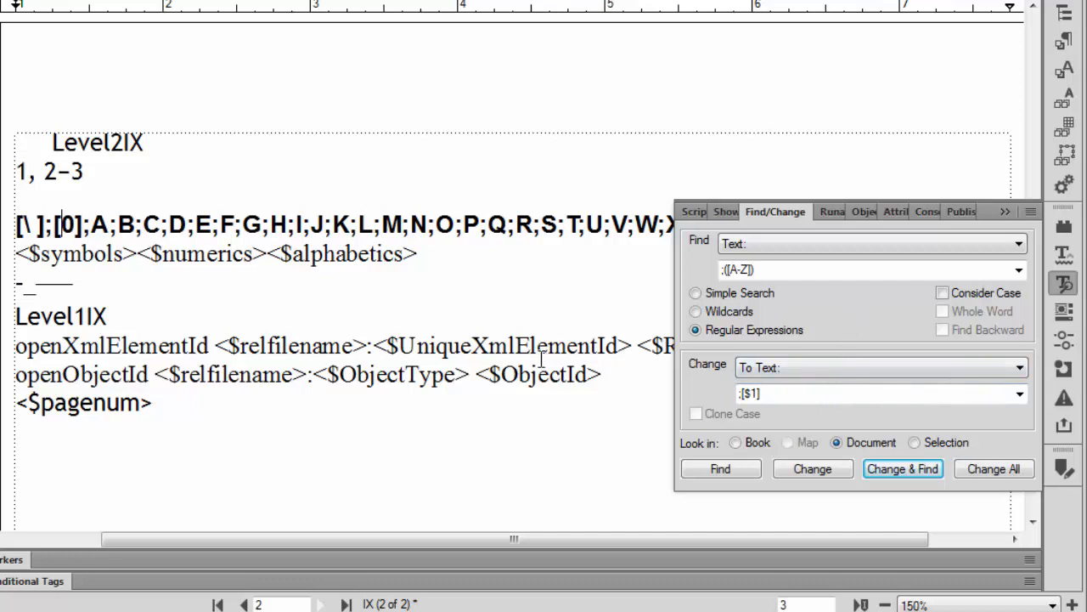
pyautogui.click(721, 469)
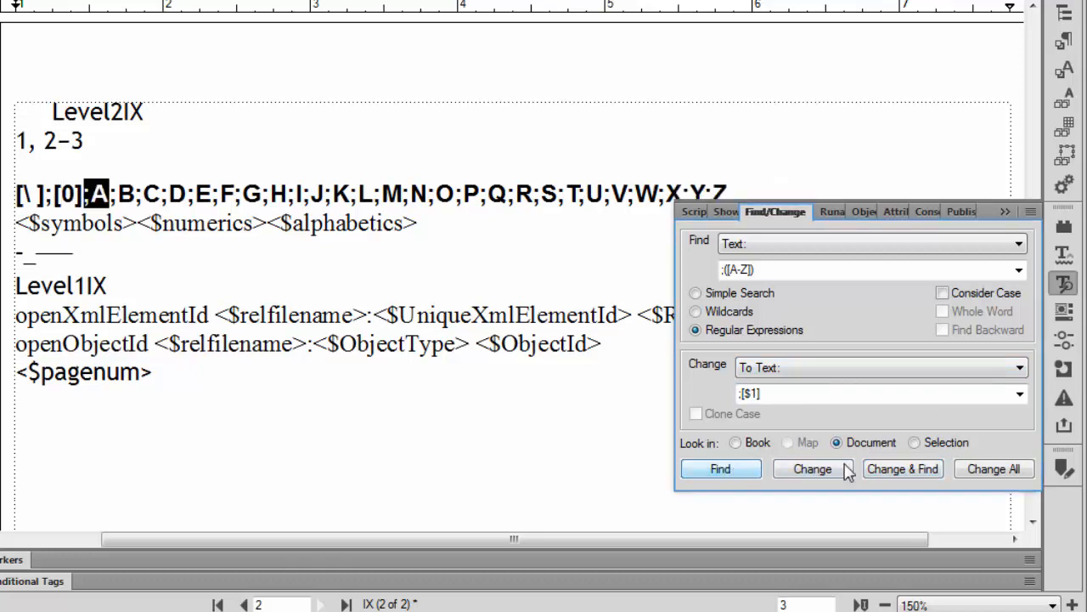
pyautogui.click(925, 474)
pyautogui.click(926, 474)
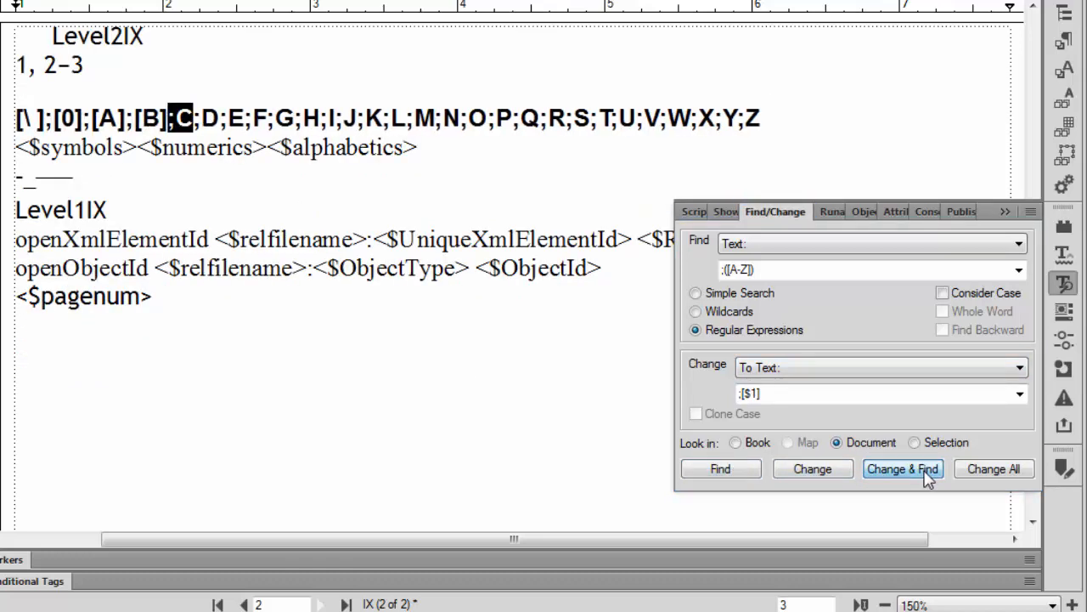
pyautogui.click(925, 474)
pyautogui.click(926, 474)
pyautogui.click(926, 474)
pyautogui.click(926, 474)
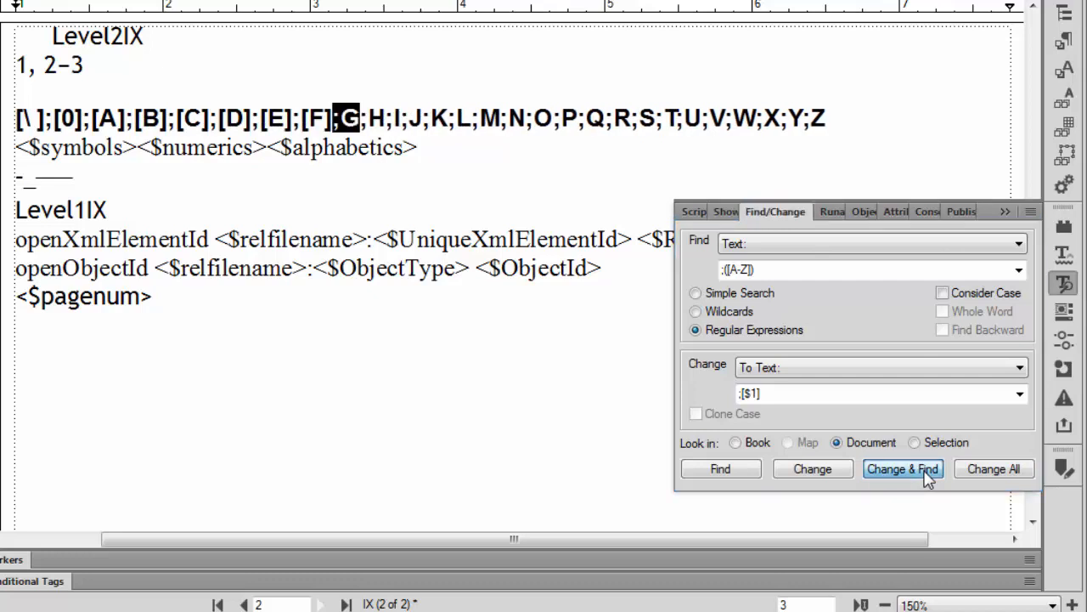
pyautogui.click(926, 474)
pyautogui.click(926, 473)
pyautogui.click(926, 474)
pyautogui.click(926, 474)
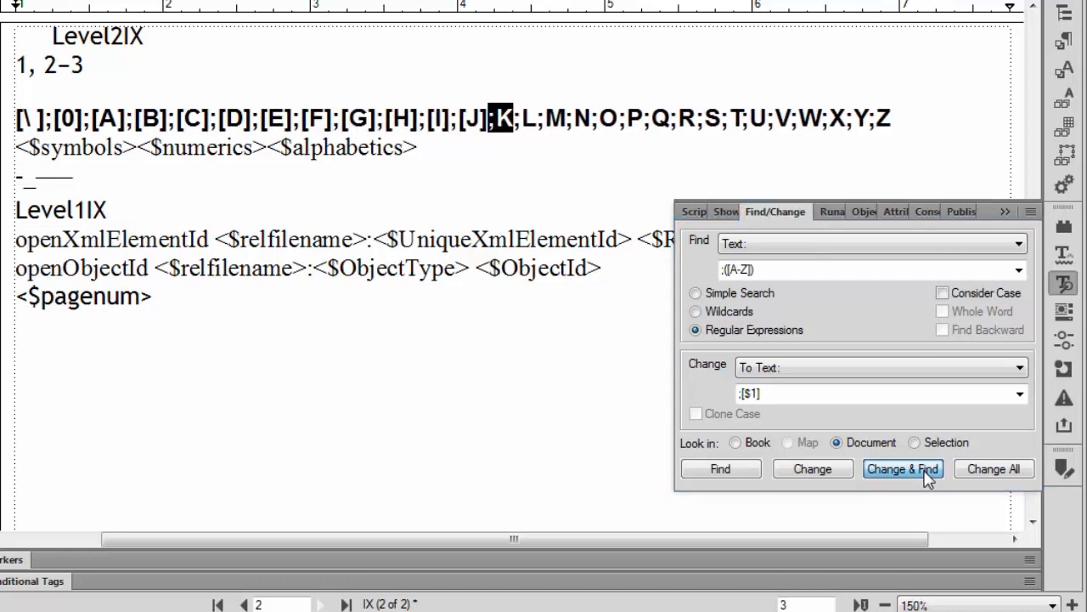
pyautogui.click(926, 474)
pyautogui.click(926, 474)
pyautogui.click(926, 474)
pyautogui.click(926, 474)
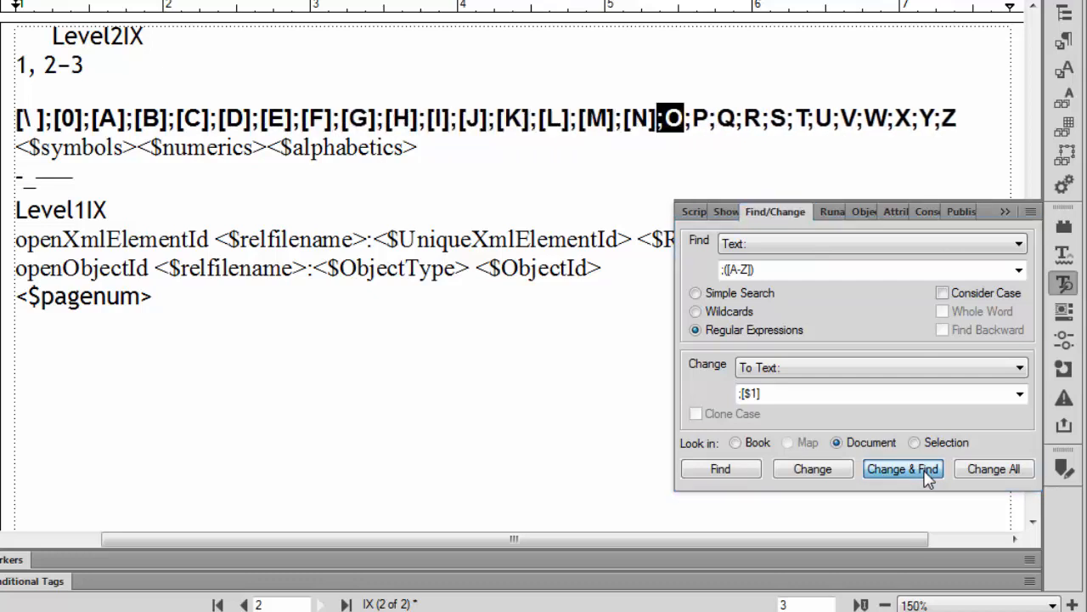
pyautogui.click(926, 474)
pyautogui.click(926, 474)
pyautogui.click(926, 474)
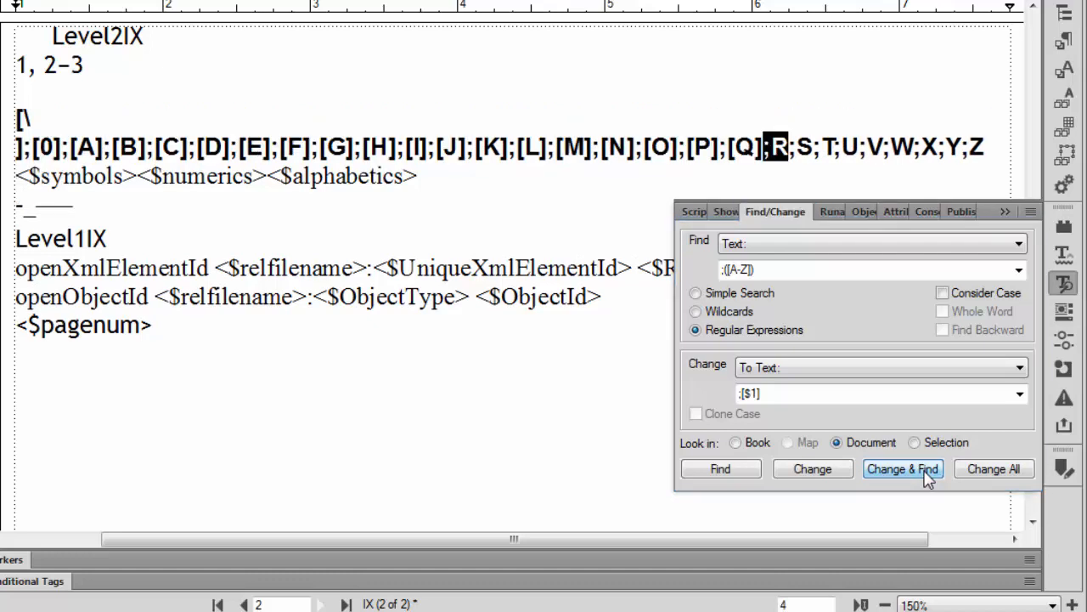
pyautogui.click(926, 474)
pyautogui.click(926, 474)
pyautogui.click(926, 474)
pyautogui.click(926, 474)
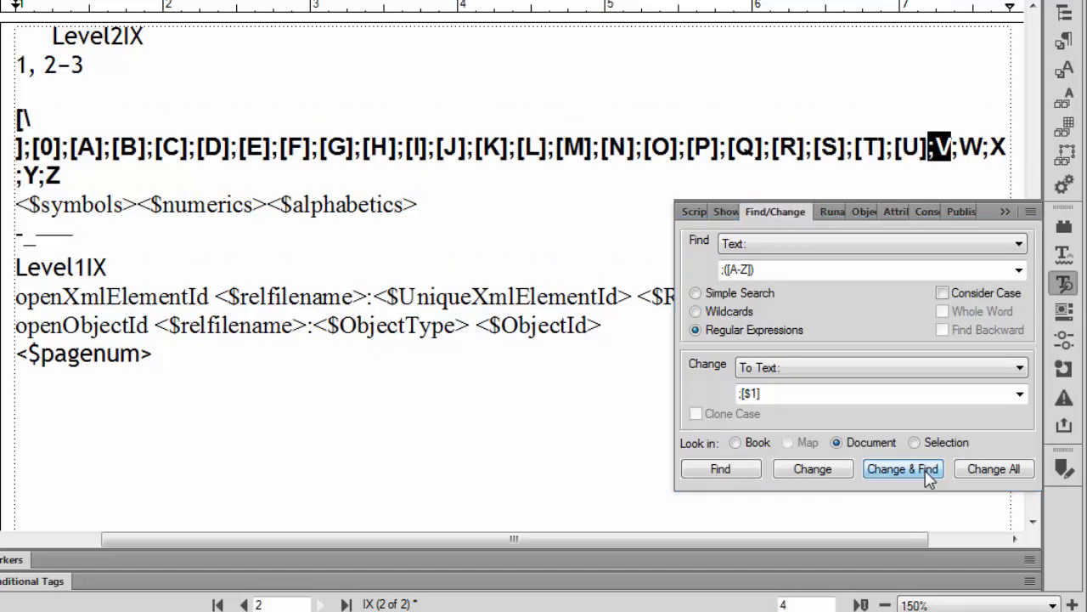
pyautogui.click(926, 474)
pyautogui.click(926, 474)
pyautogui.click(926, 474)
pyautogui.click(926, 474)
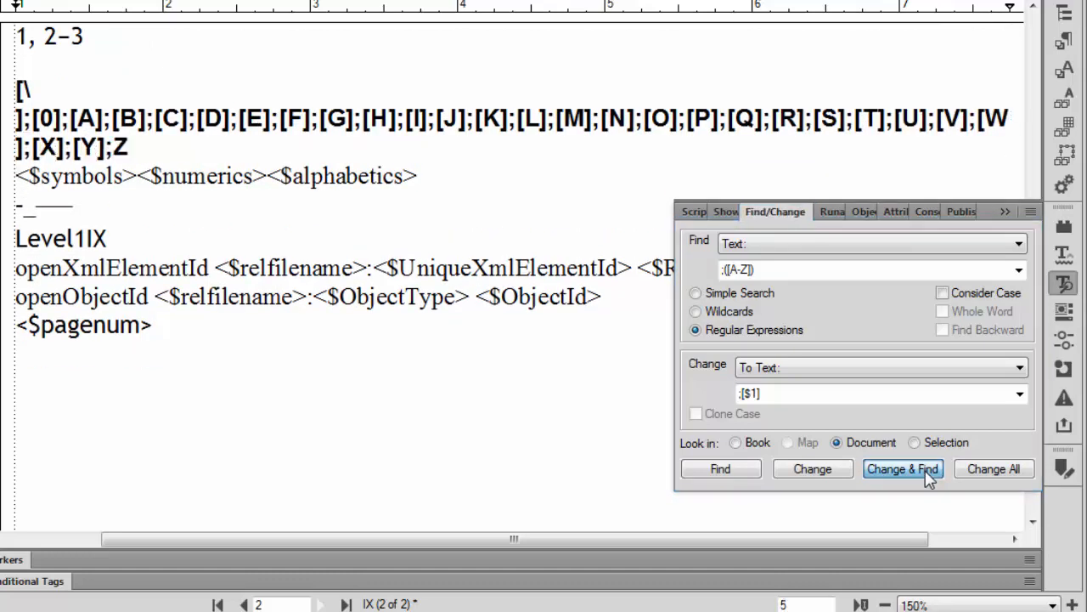
pyautogui.click(926, 474)
pyautogui.click(928, 477)
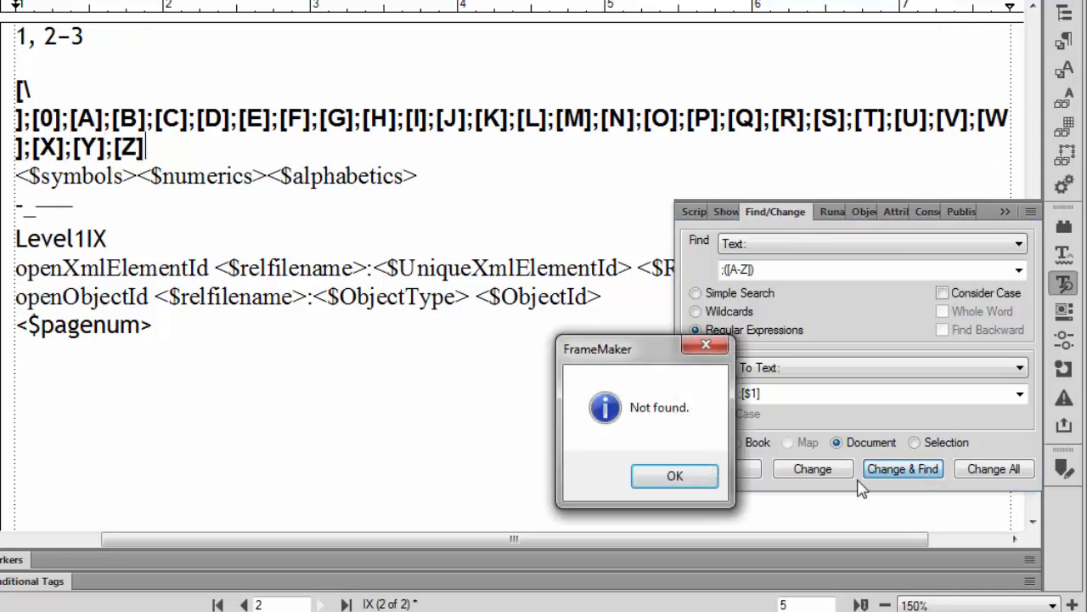
pyautogui.click(690, 476)
pyautogui.click(1004, 214)
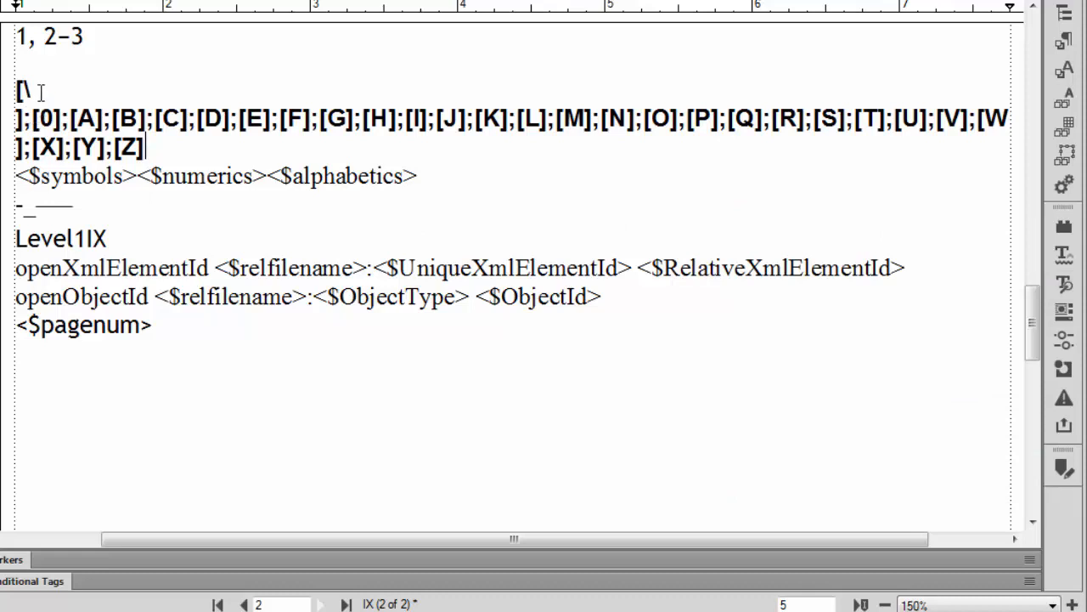
pyautogui.moveTo(39, 118); pyautogui.dragTo(55, 119)
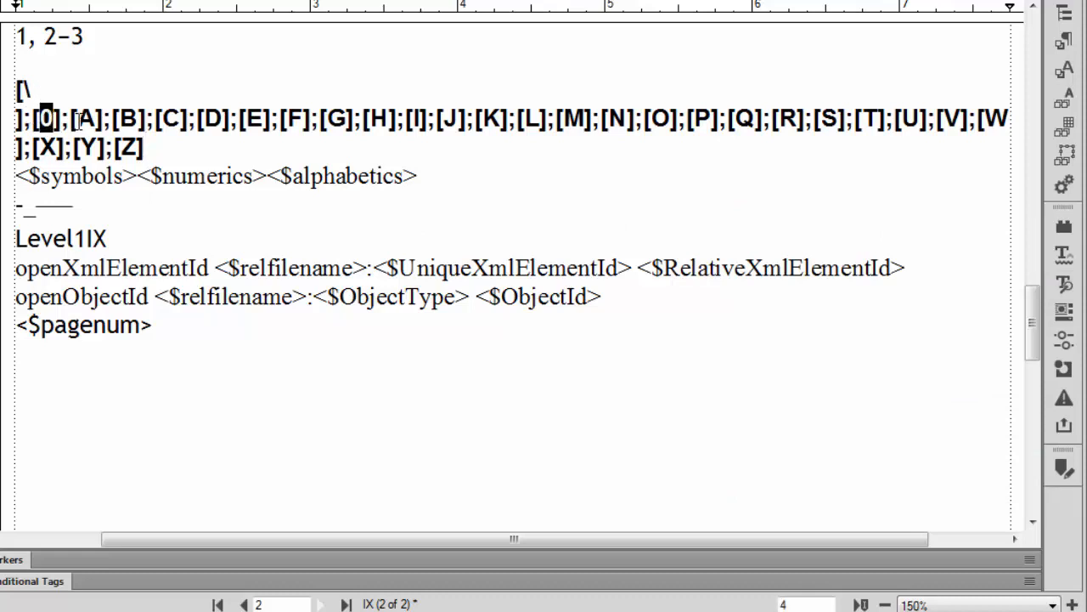
pyautogui.click(87, 119)
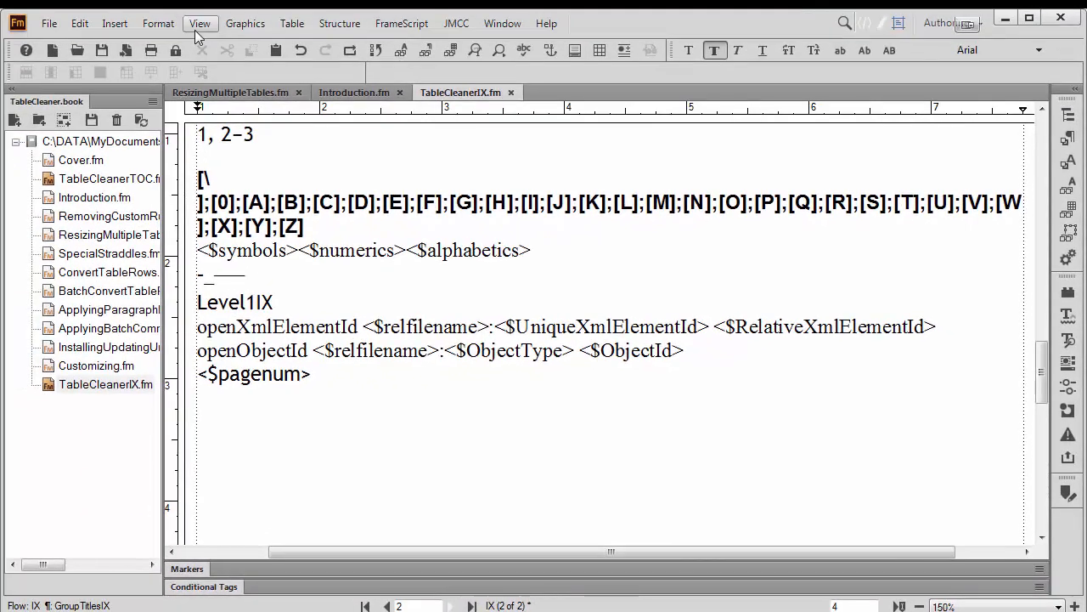
# Step: Return to the body pages and update the book, regenerating the TableCleanerIX.fm index
pyautogui.click(200, 23)
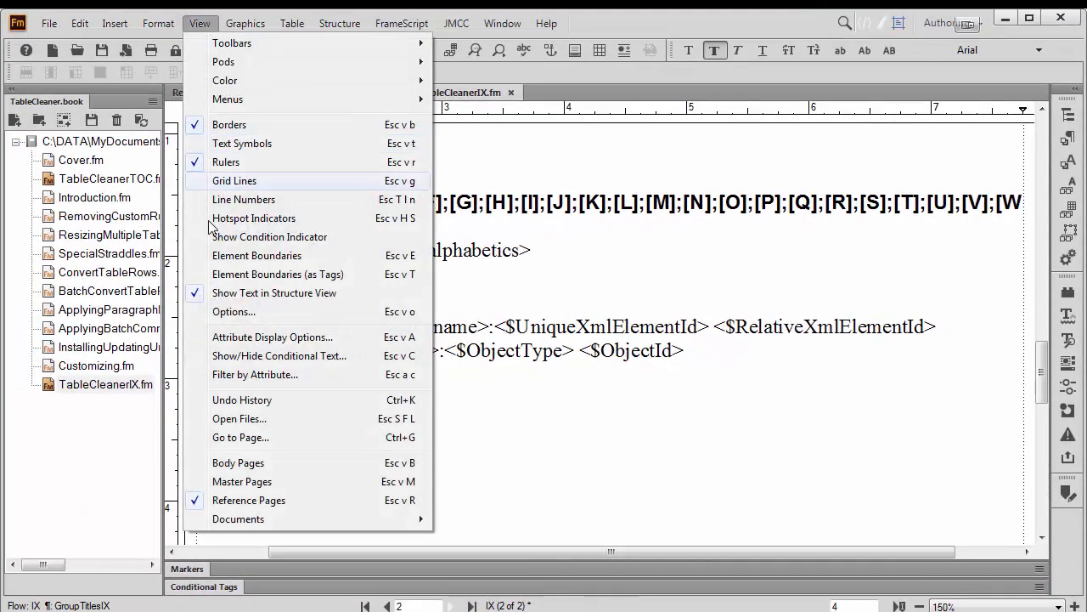
pyautogui.click(243, 462)
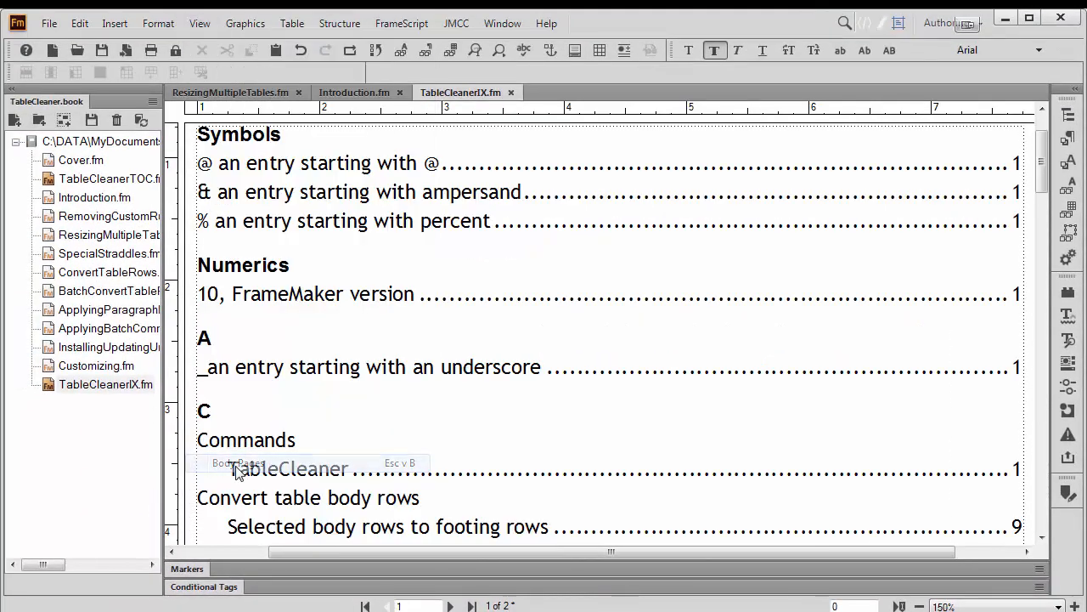
pyautogui.click(141, 120)
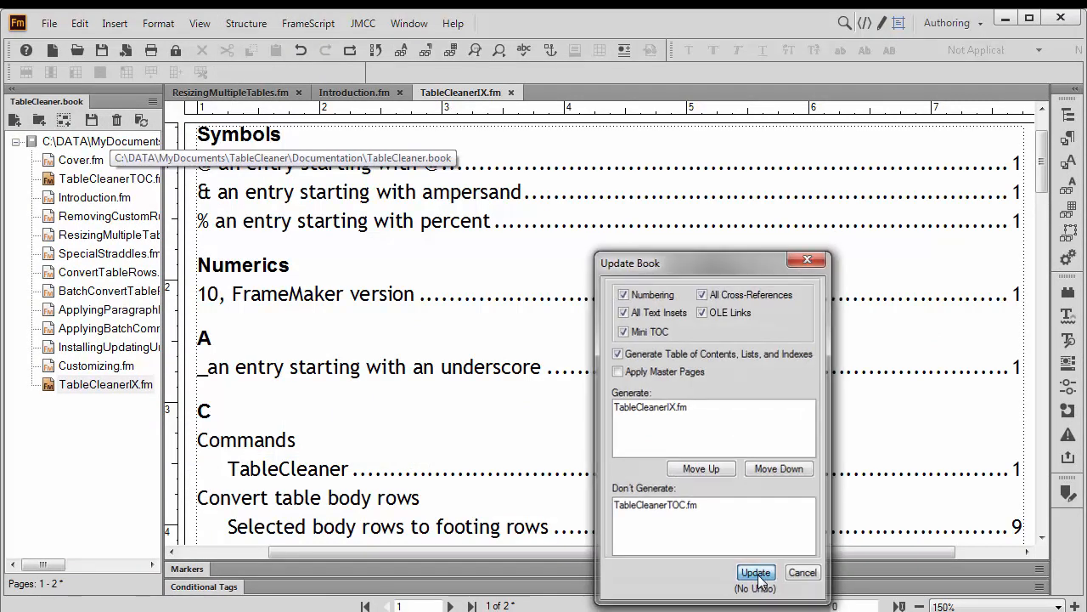
pyautogui.click(755, 566)
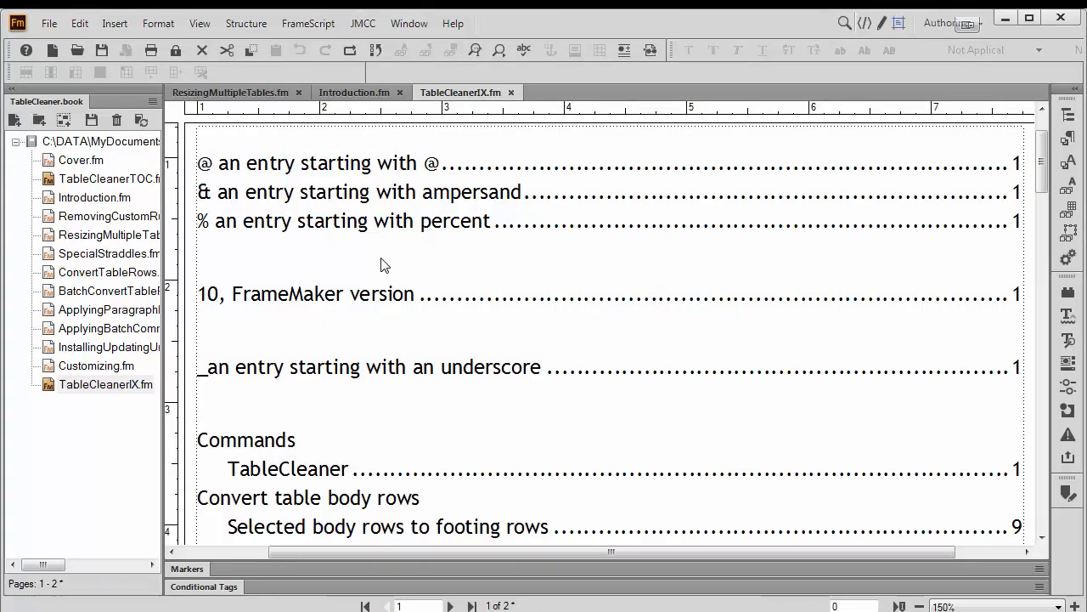
# Step: Set the GroupTitlesIX paragraph style's spacing above paragraph to 0 pt and update the style
pyautogui.click(332, 268)
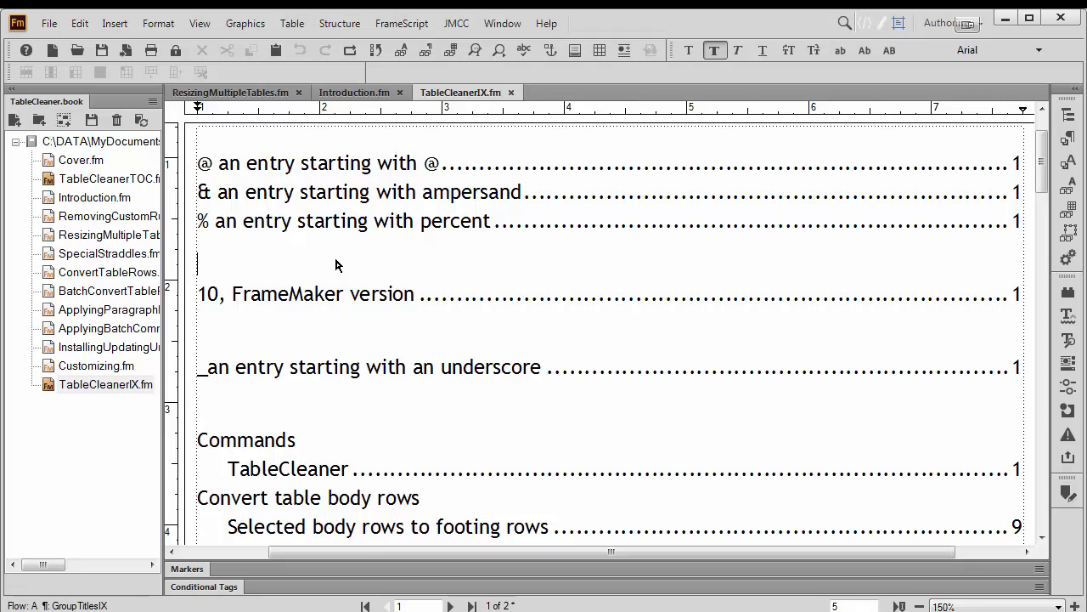
pyautogui.click(1068, 138)
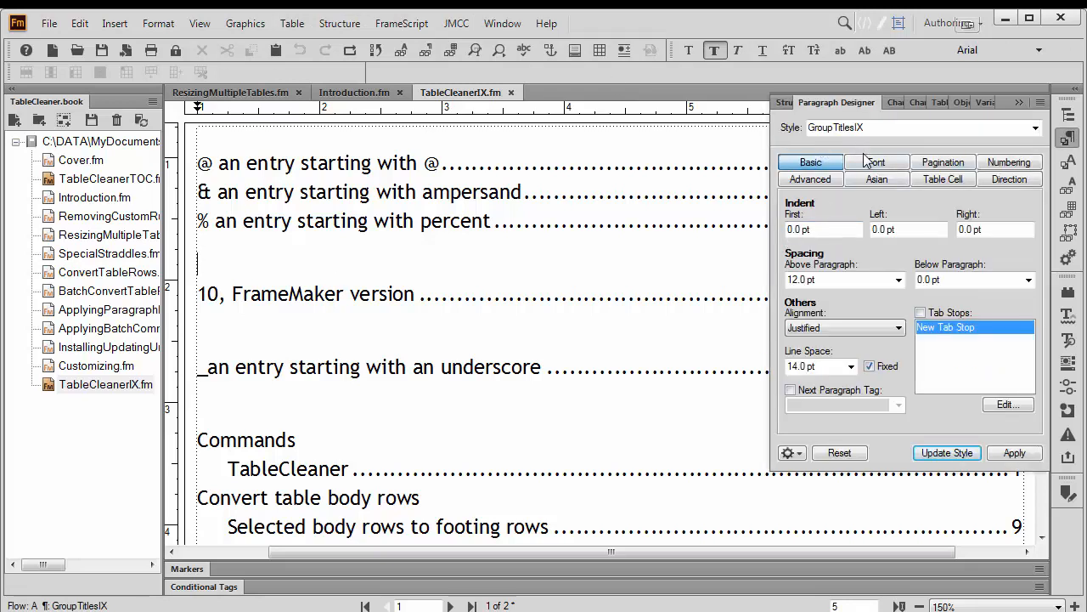
pyautogui.doubleClick(799, 280)
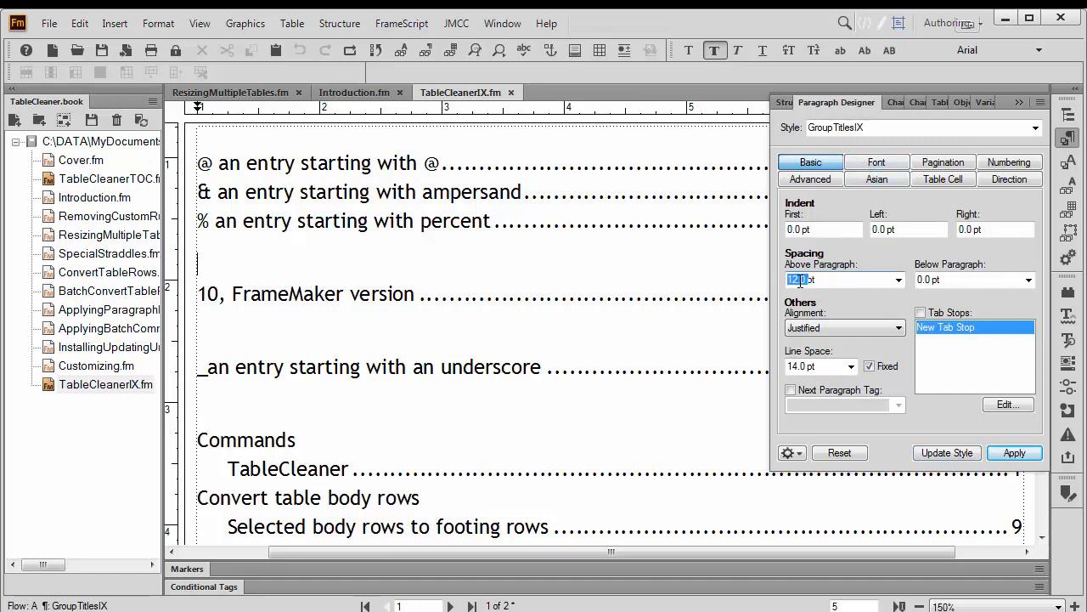
pyautogui.write('0')
pyautogui.click(961, 459)
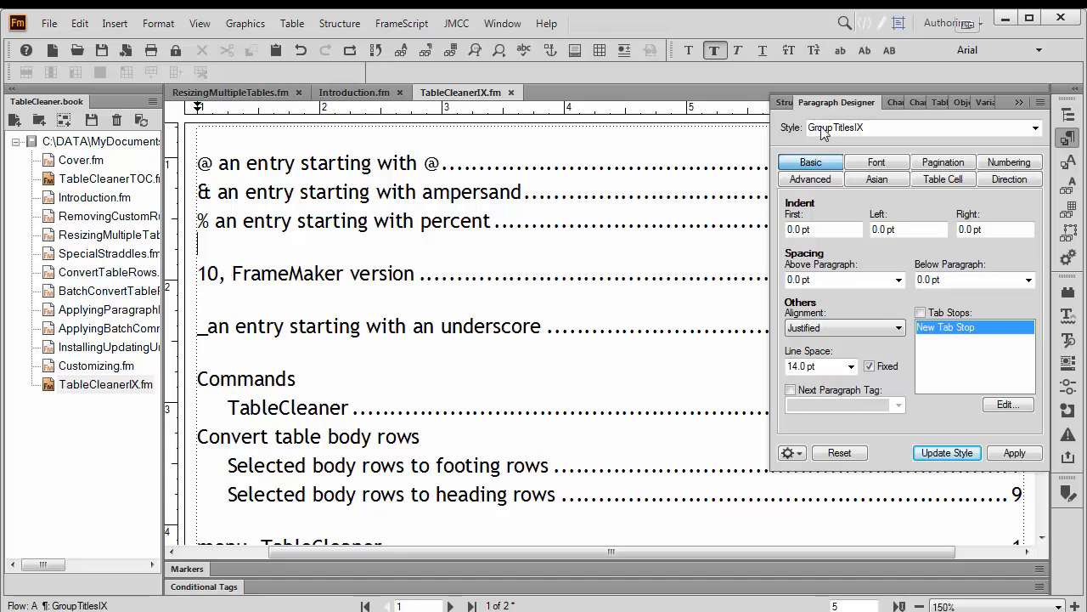
# Step: Set the GroupTitlesIX paragraph style's font size to 6 pt and update the style
pyautogui.click(876, 164)
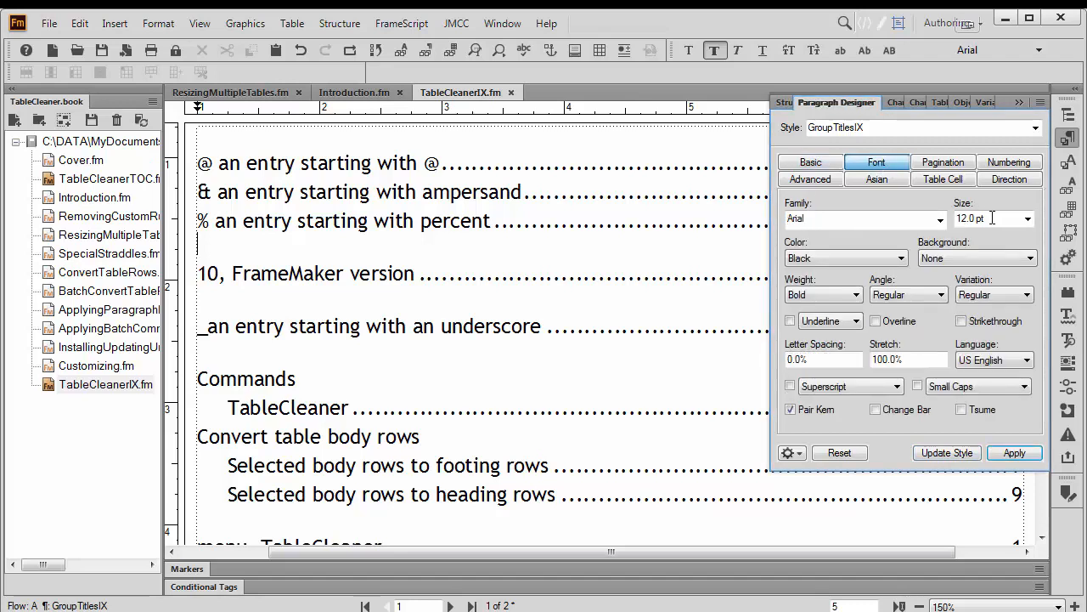
pyautogui.doubleClick(958, 218)
pyautogui.write('6')
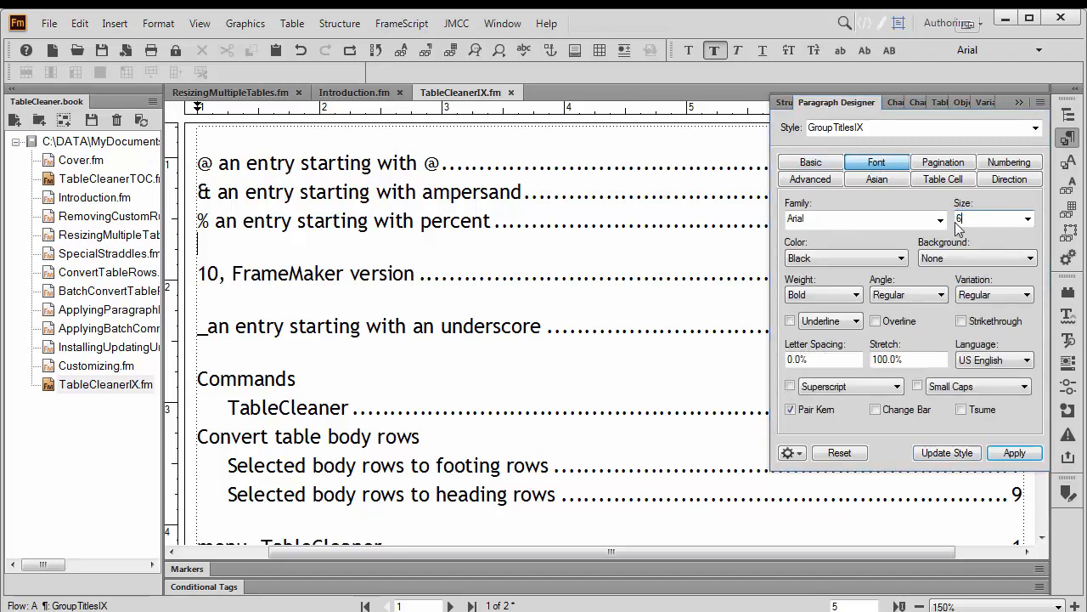
pyautogui.click(927, 454)
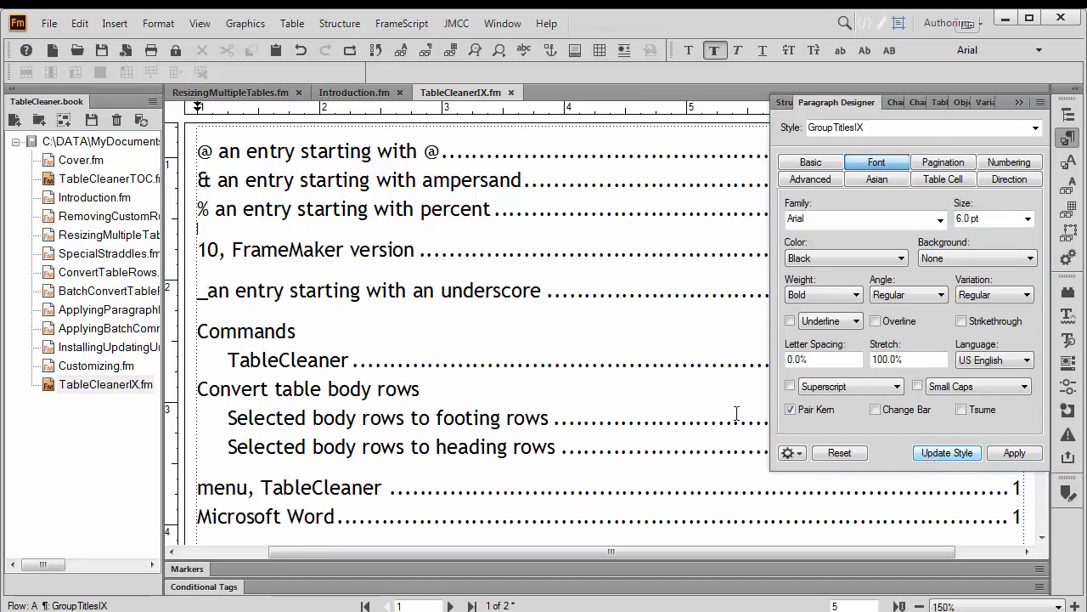
# Step: Check the spacing between the index groups through to the last entries and display the IX reference page
pyautogui.click(394, 403)
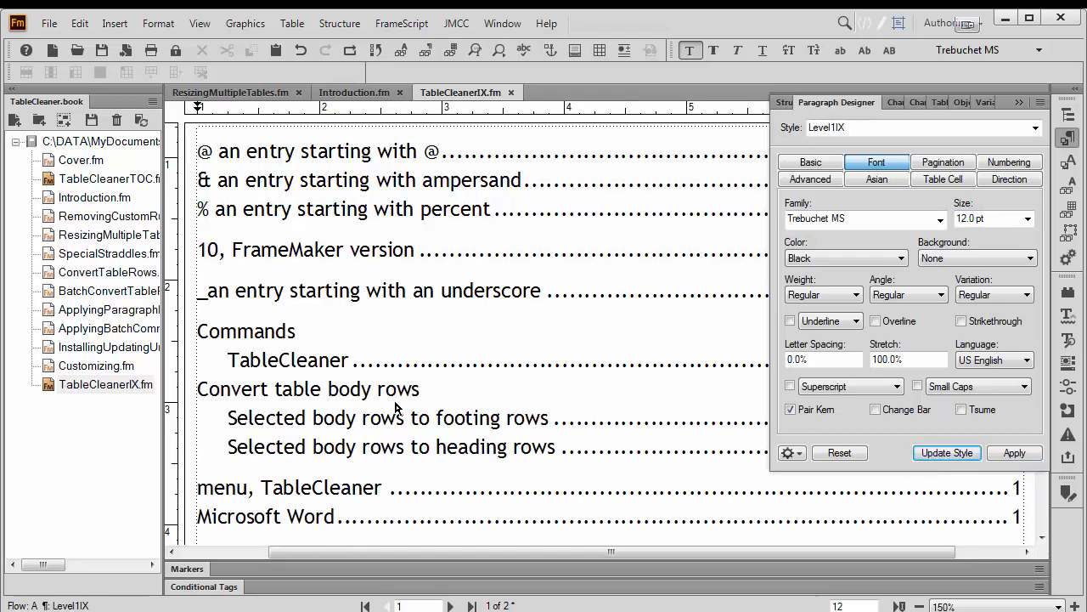
pyautogui.scroll(-8, 395, 402)
pyautogui.scroll(-8, 396, 401)
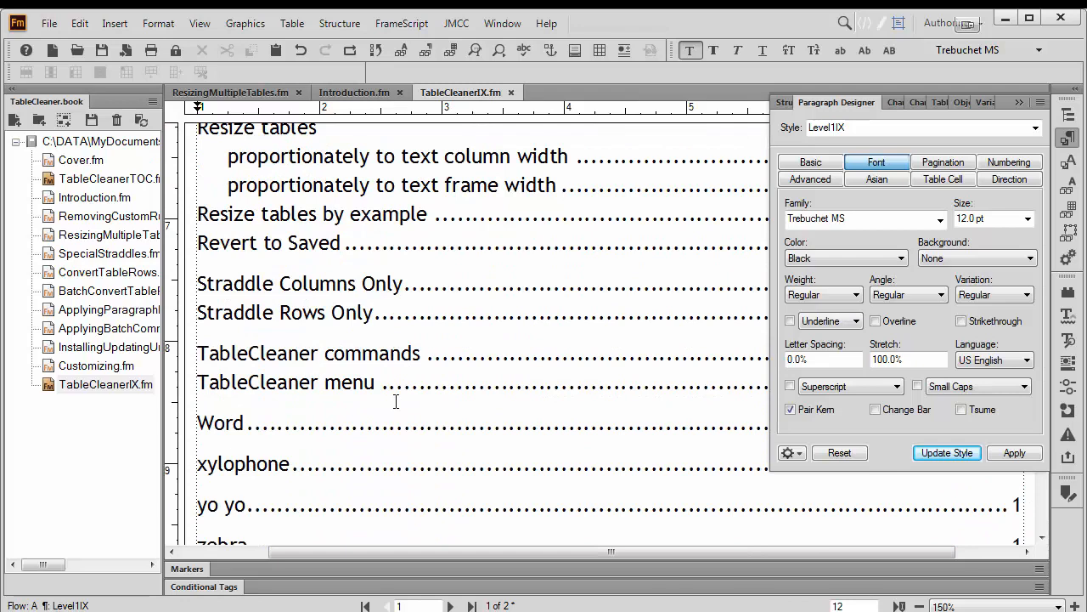
pyautogui.scroll(-2, 396, 401)
pyautogui.scroll(5, 397, 401)
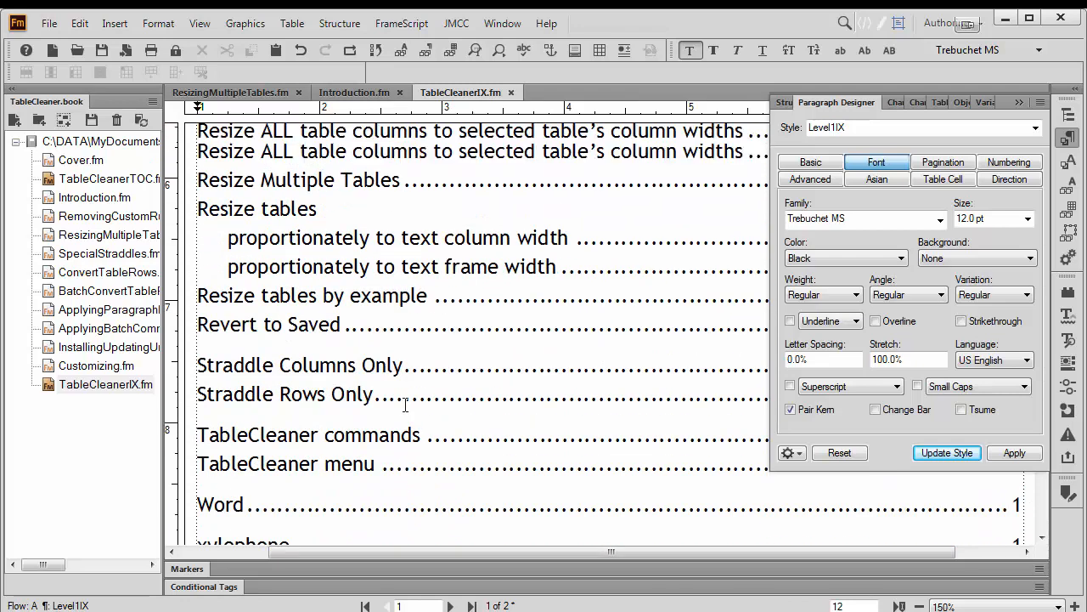
pyautogui.click(200, 22)
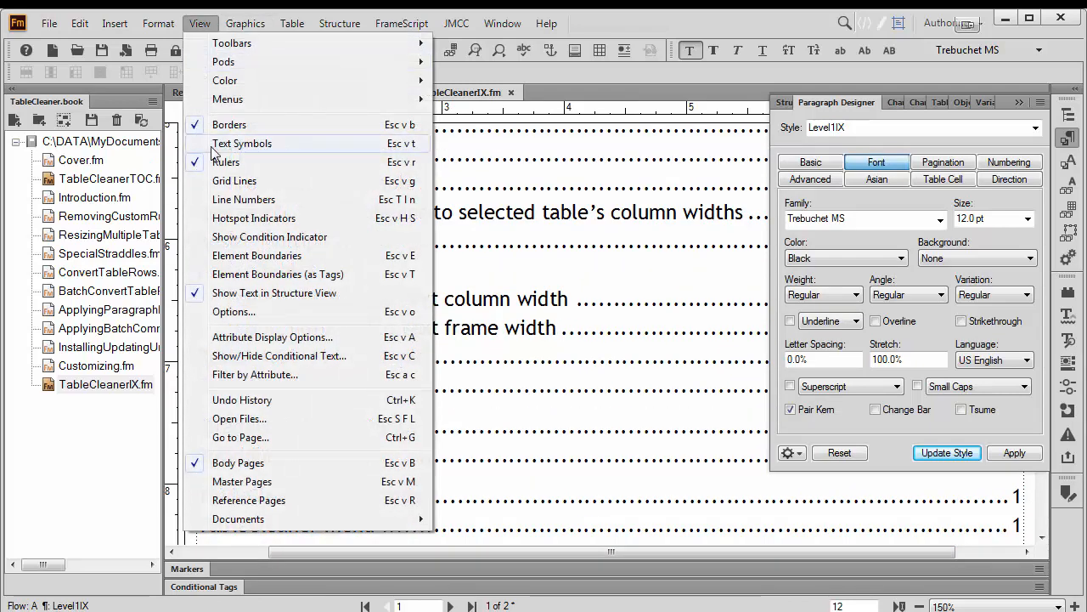
pyautogui.click(251, 501)
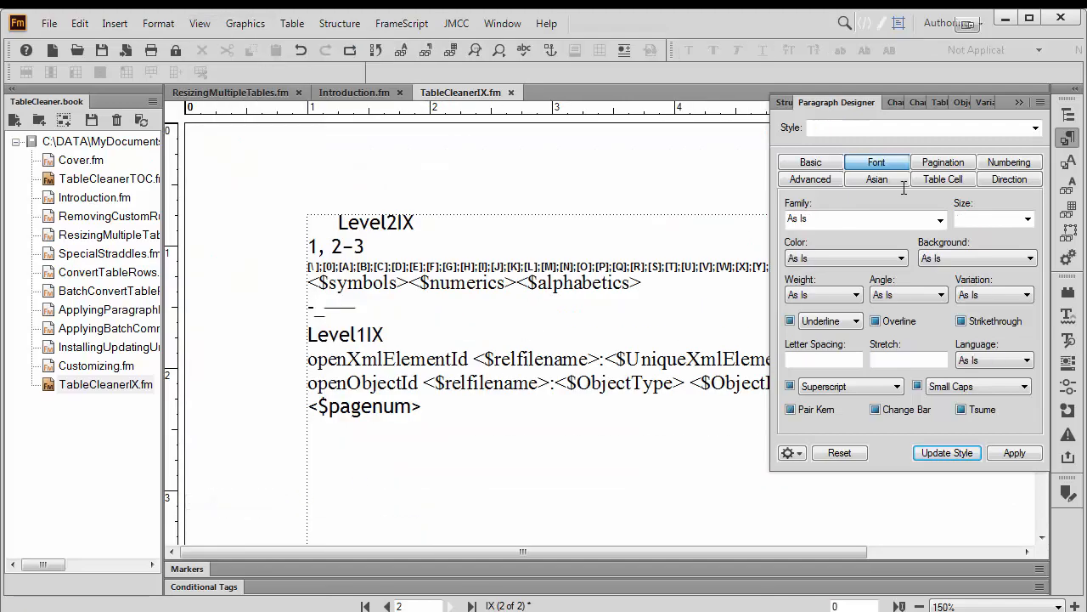